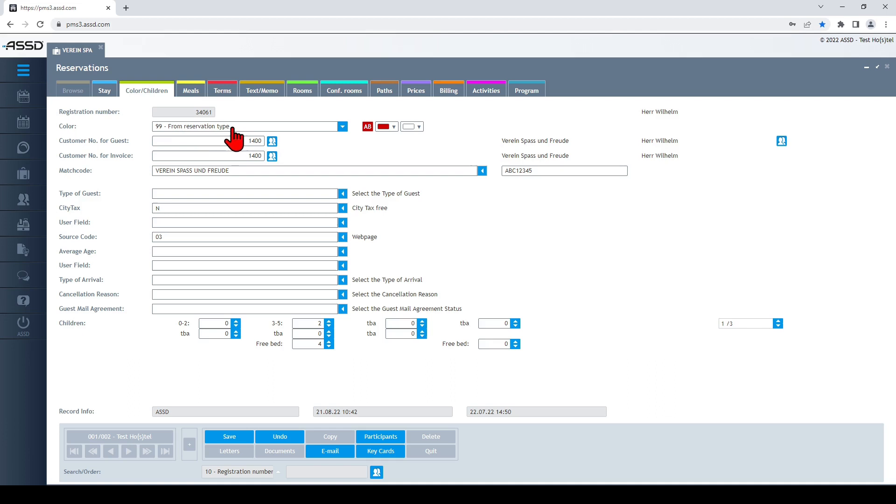
# Step: Look through the predefined reservation colors and the custom background color palette without choosing a new color
pyautogui.click(342, 127)
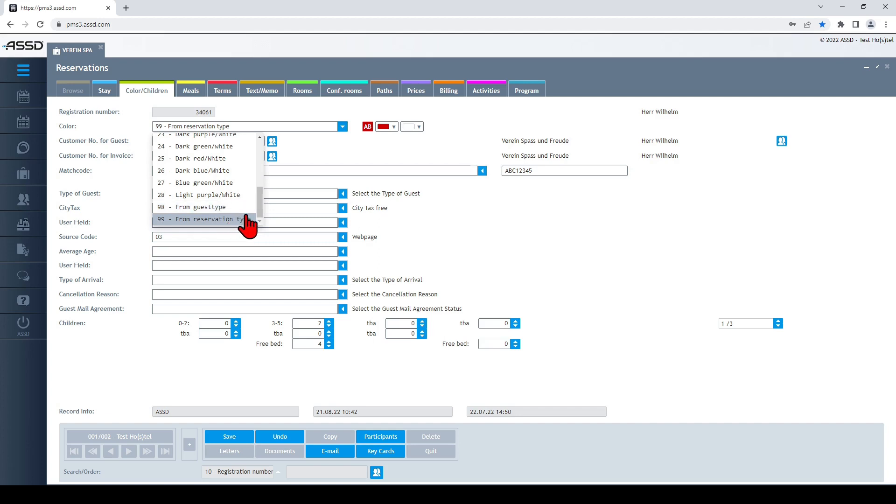
pyautogui.moveTo(259, 214); pyautogui.dragTo(240, 180)
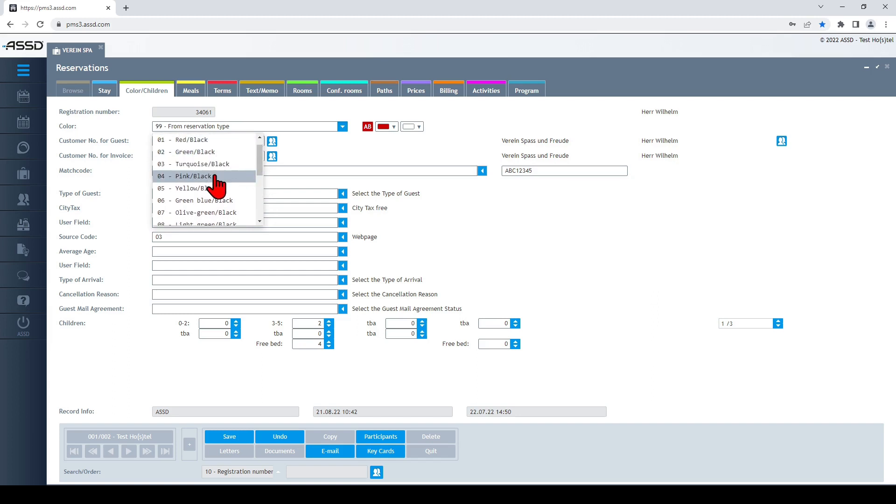
pyautogui.click(351, 154)
pyautogui.click(390, 128)
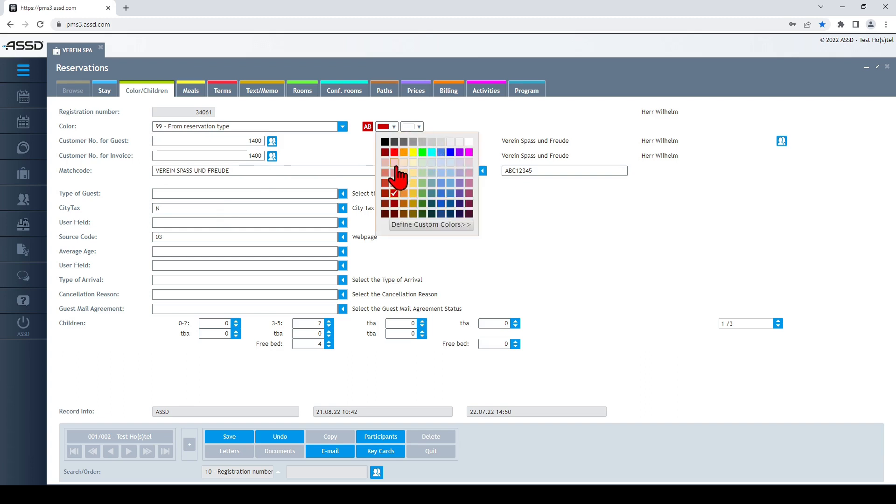
pyautogui.click(351, 156)
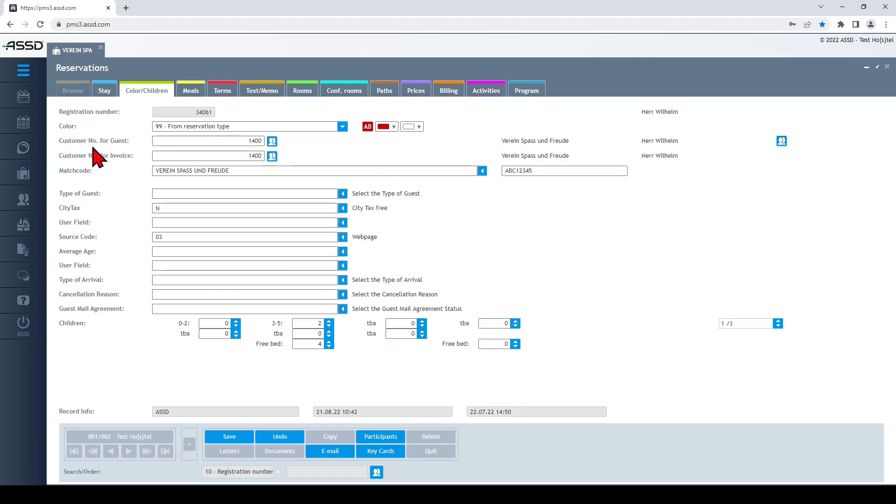
# Step: Assign Verein Spass und Freude as the reservation's guest customer and Freiherr-von-Stein Realschule Rahden as its invoice customer
pyautogui.click(272, 141)
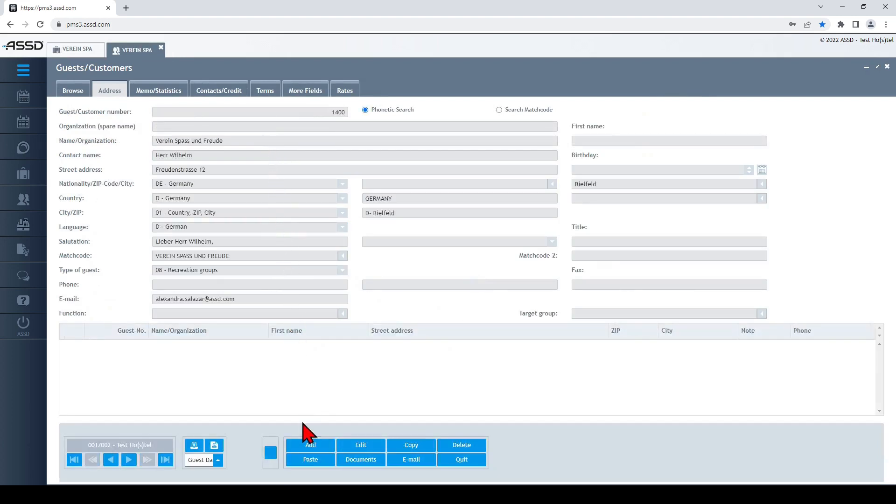
pyautogui.click(306, 461)
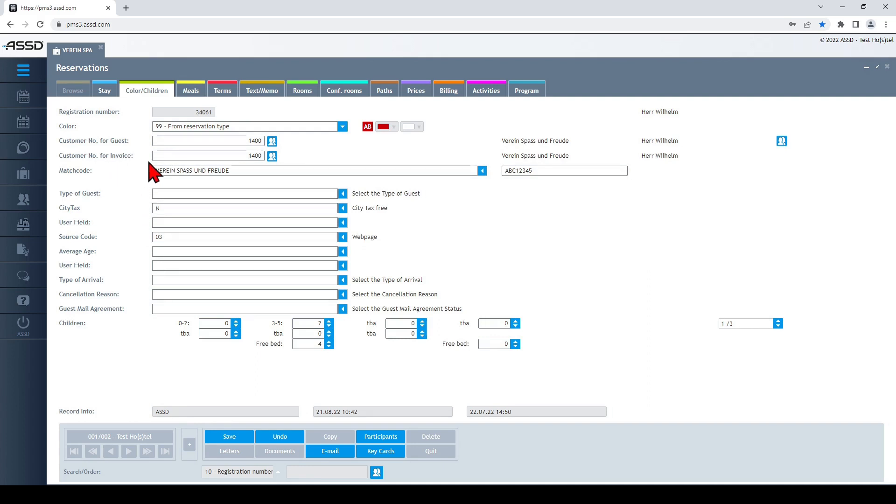
pyautogui.click(272, 155)
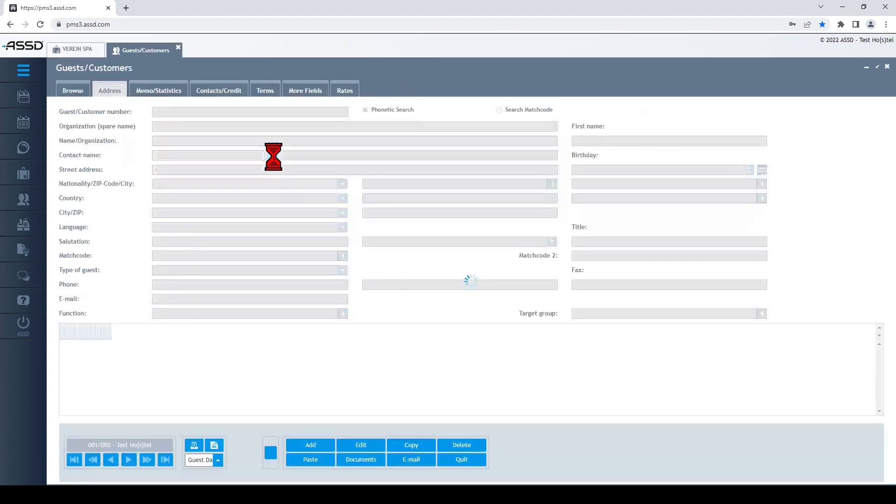
pyautogui.click(73, 91)
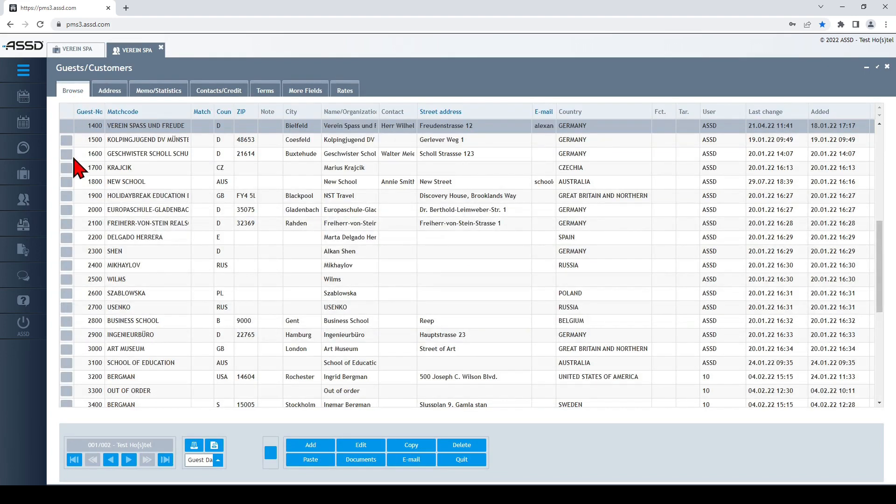
pyautogui.click(79, 225)
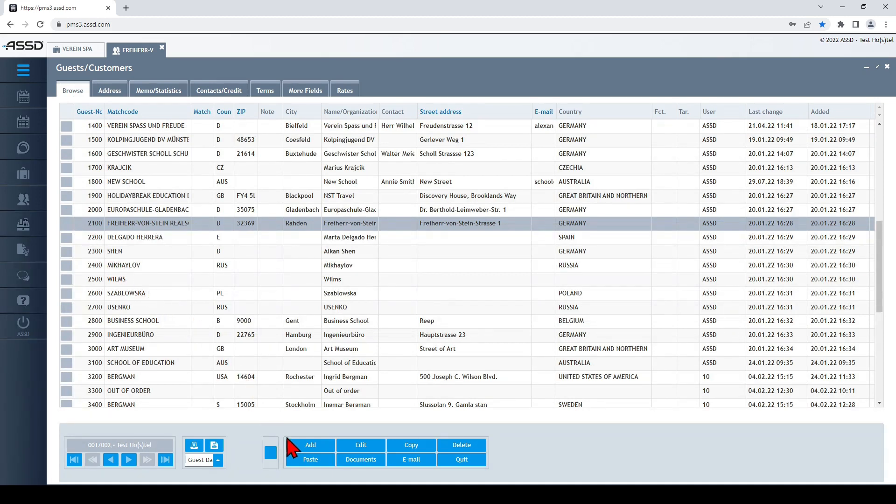
pyautogui.click(300, 464)
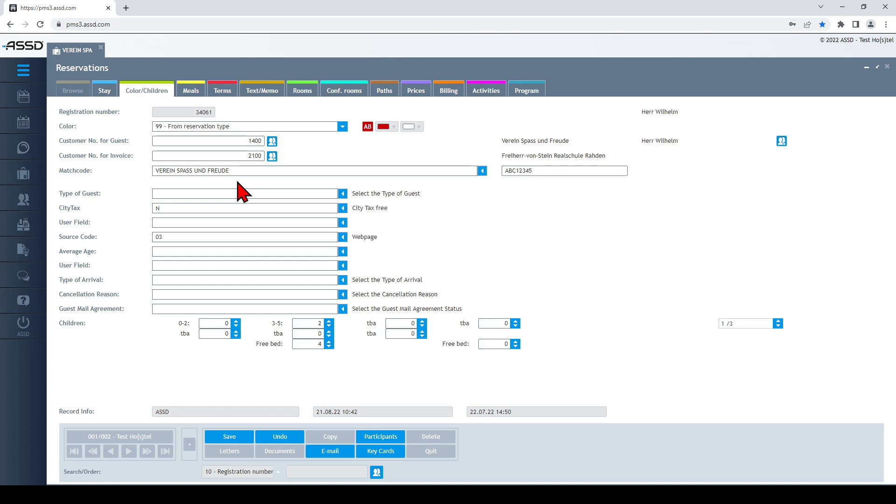
# Step: Replace the reservation's matchcode with CLUB FUN
pyautogui.moveTo(236, 173); pyautogui.dragTo(153, 172)
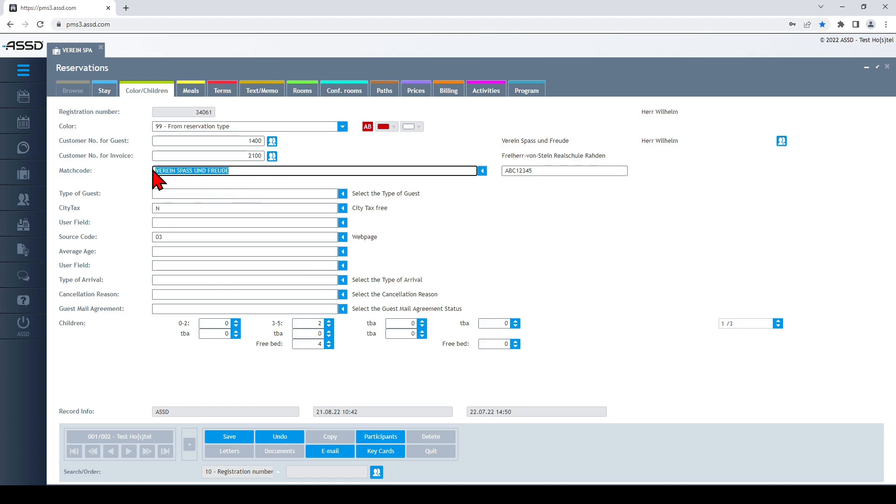
pyautogui.write('CLU')
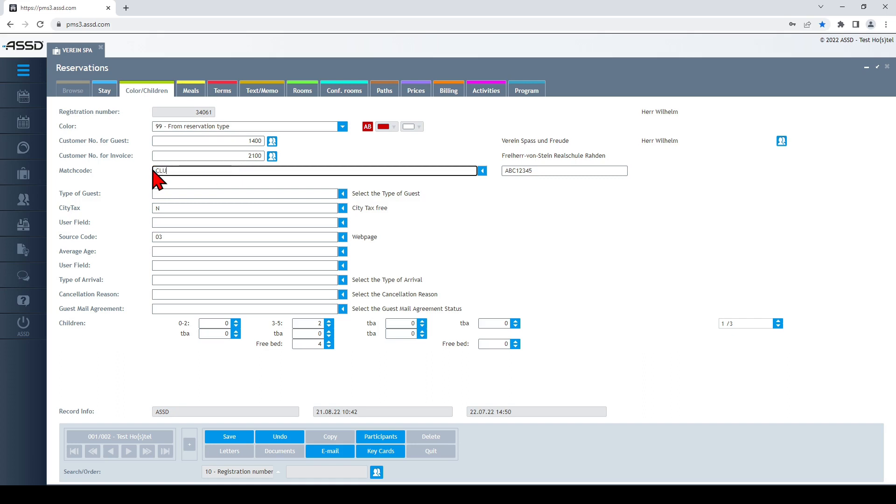
pyautogui.write('B FUN')
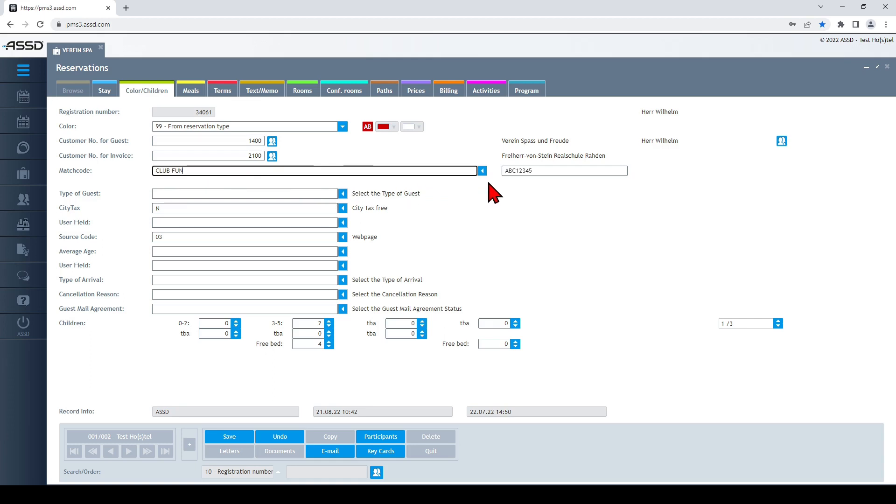
pyautogui.click(509, 180)
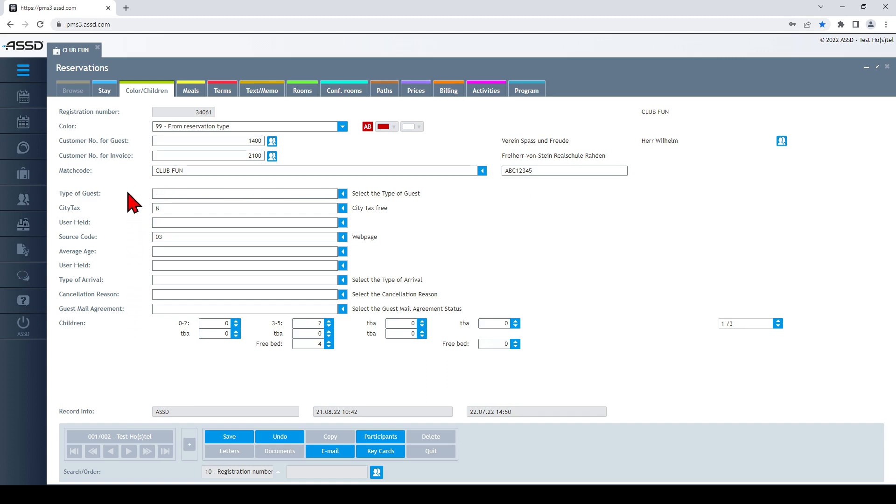
# Step: Set the type of guest to 04 - Group and the city tax status to Y - City Tax needs to be paid
pyautogui.click(344, 194)
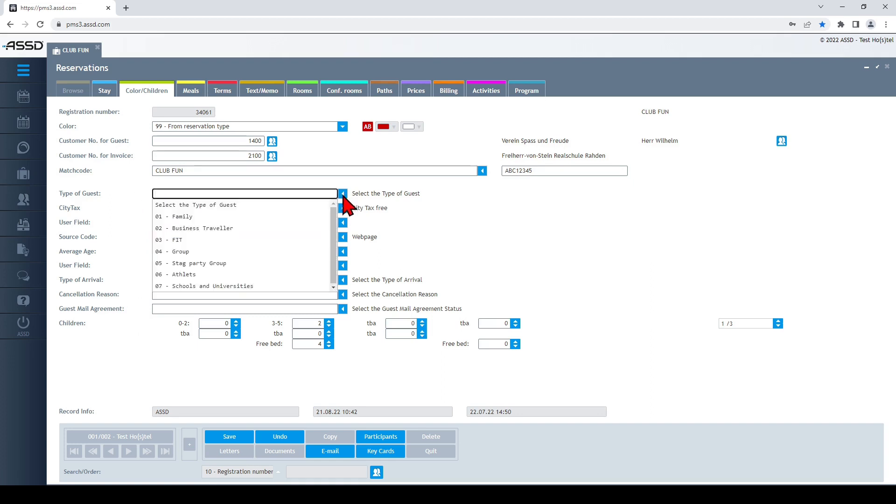
pyautogui.click(224, 252)
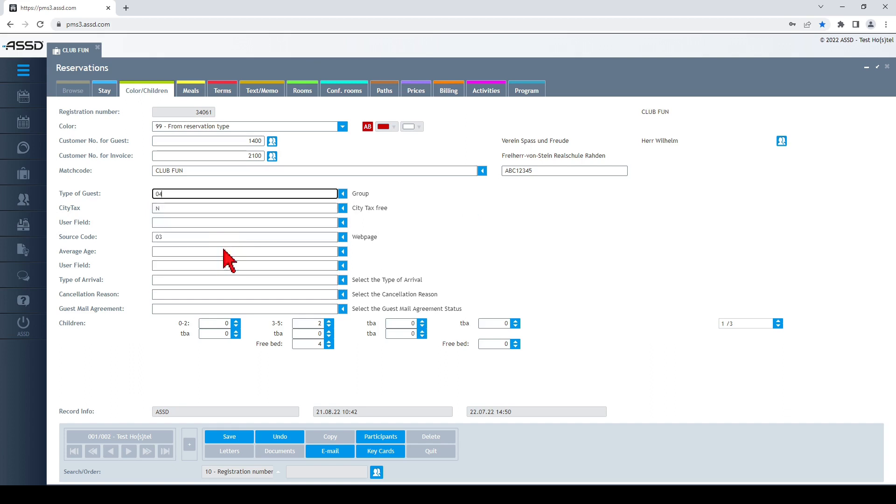
pyautogui.click(343, 209)
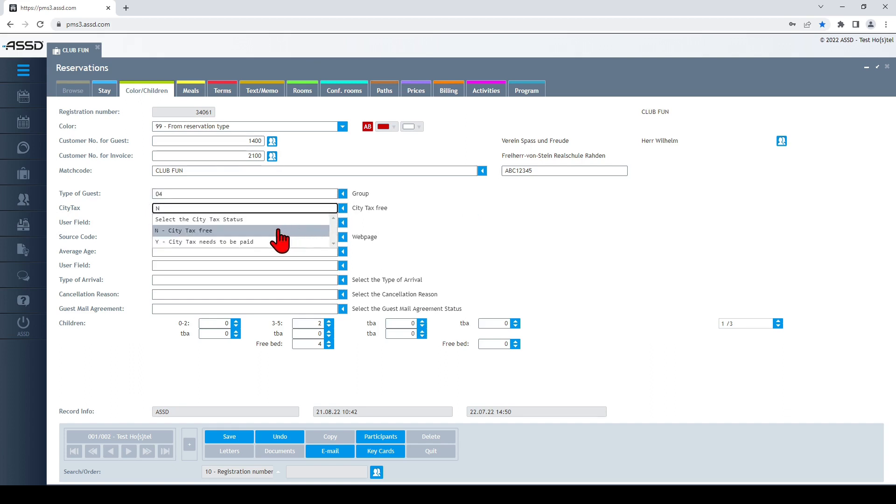
pyautogui.click(246, 243)
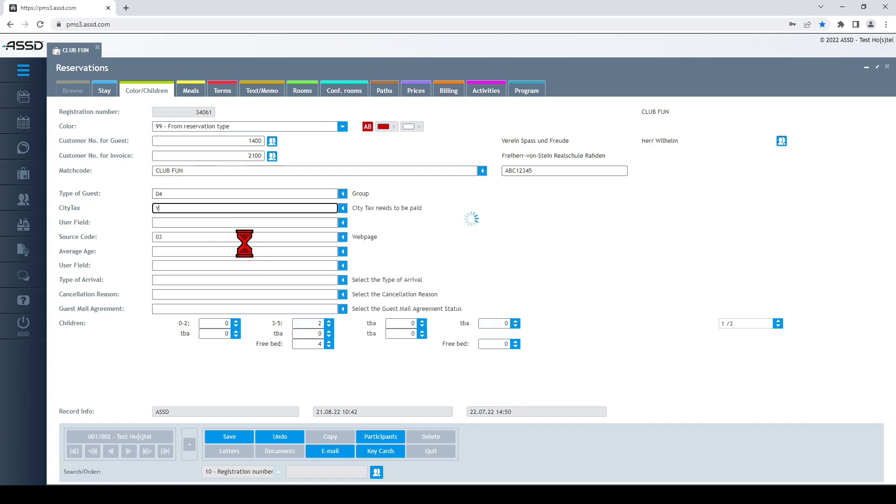
# Step: Review the available source codes without changing the reservation's source
pyautogui.click(342, 238)
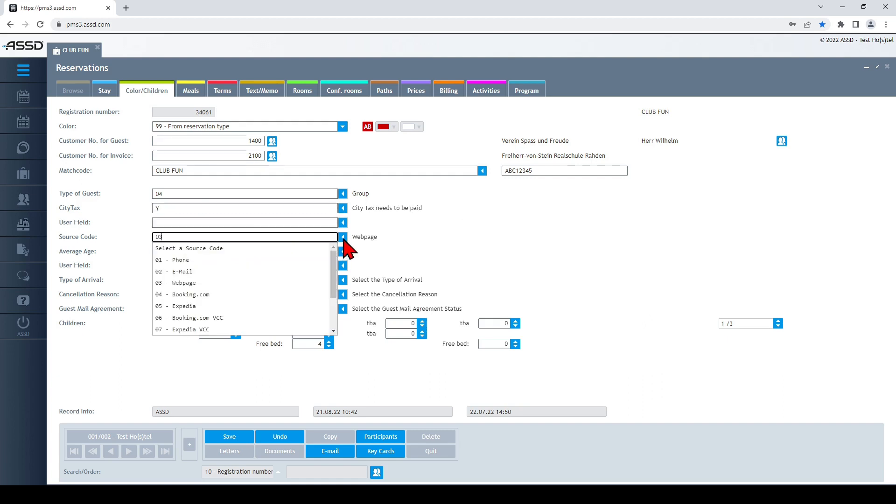
pyautogui.click(343, 238)
pyautogui.click(343, 238)
pyautogui.click(381, 238)
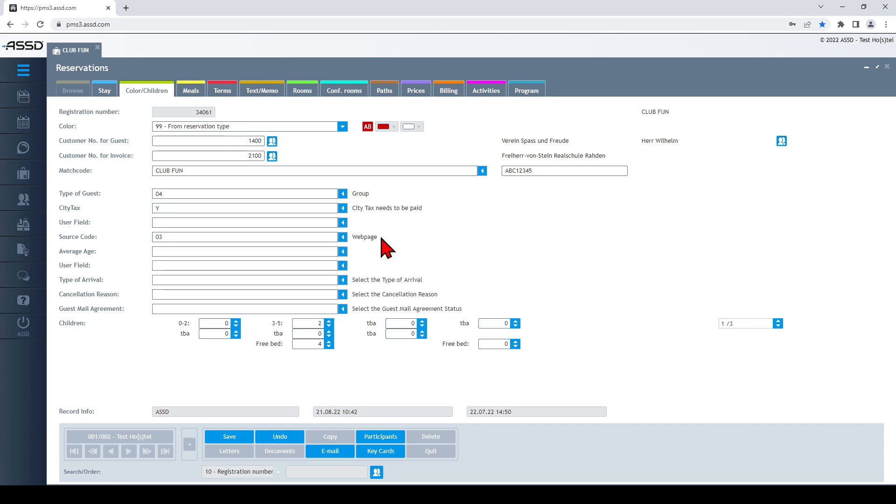
# Step: Set the type of arrival to 03 - by Train and check the cancellation reason options without selecting one
pyautogui.click(342, 280)
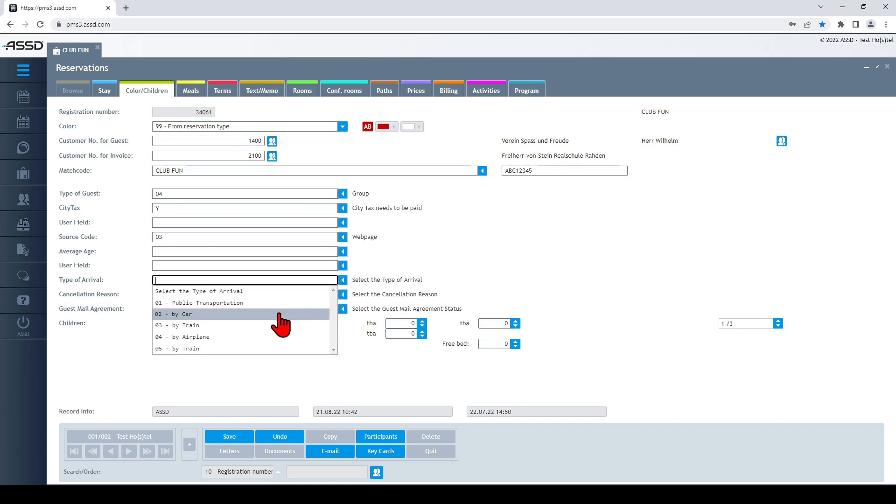
pyautogui.click(219, 327)
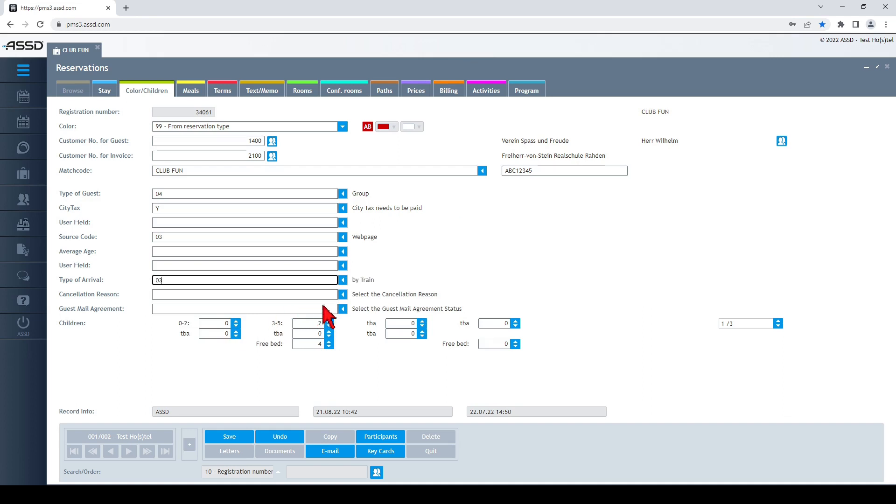
pyautogui.click(343, 295)
pyautogui.click(351, 305)
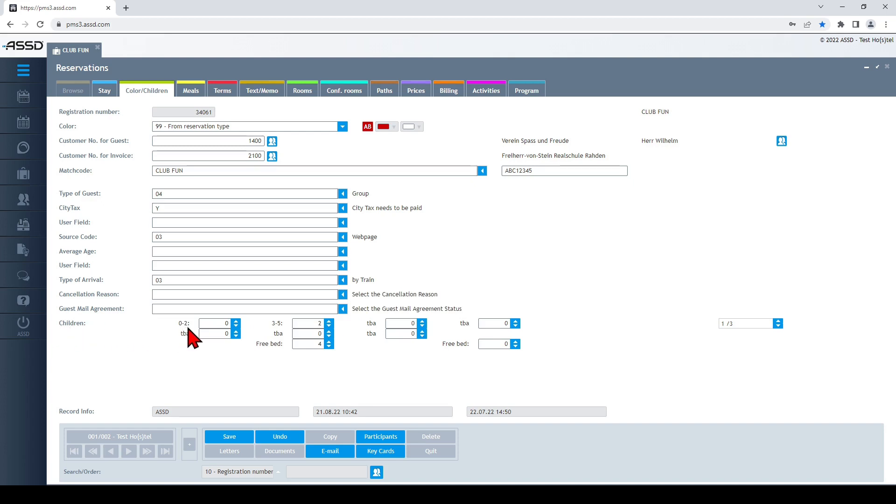
# Step: Try raising the count of children aged 3-5 and the free bed count, and return them to 2 and 4
pyautogui.click(329, 321)
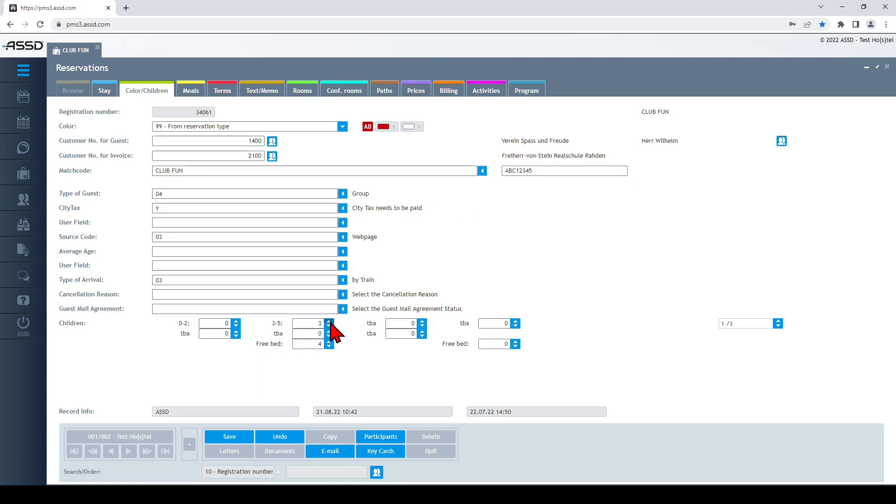
pyautogui.click(330, 326)
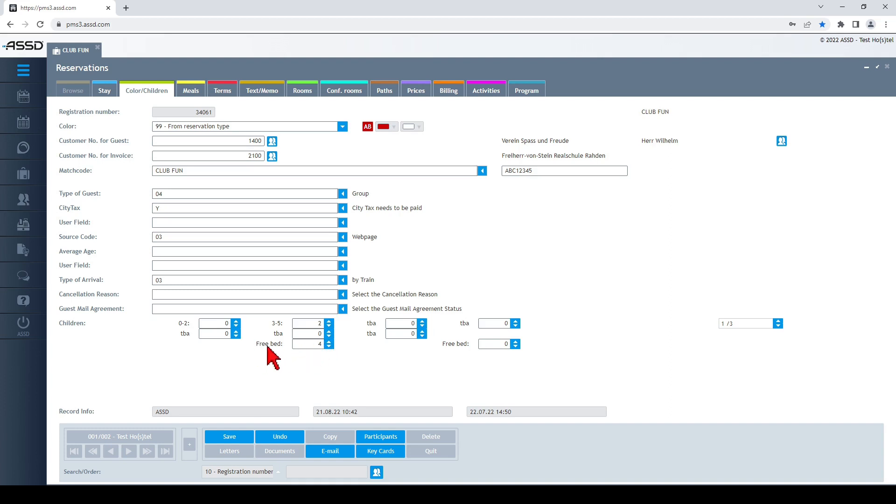
pyautogui.click(329, 342)
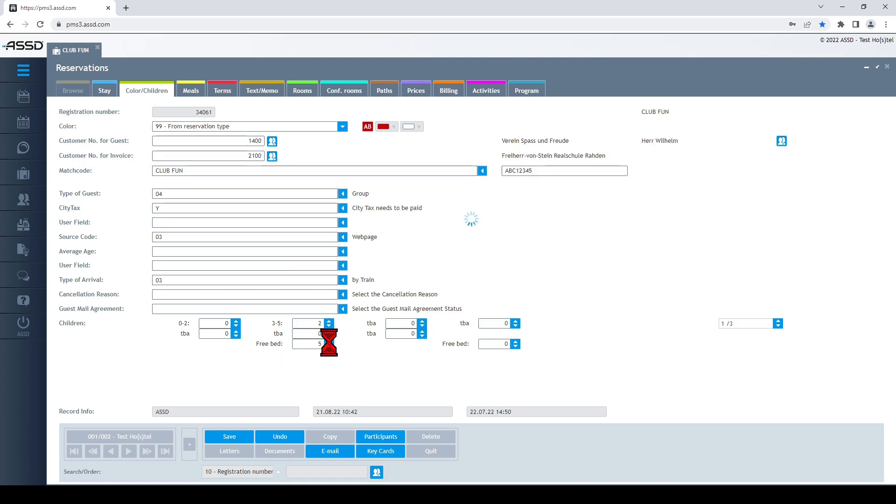
pyautogui.click(329, 342)
pyautogui.click(329, 346)
pyautogui.click(329, 347)
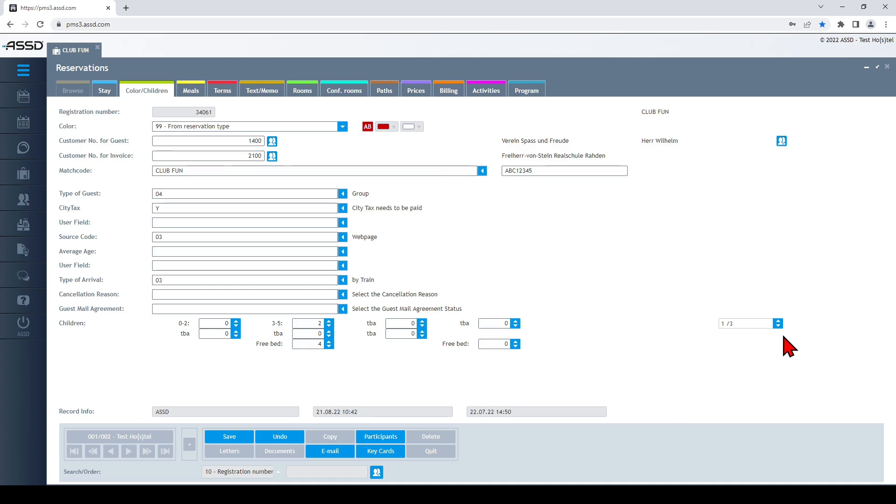
# Step: Page through the children entries to 2/3 and 3/3, and return to 1/3
pyautogui.click(778, 321)
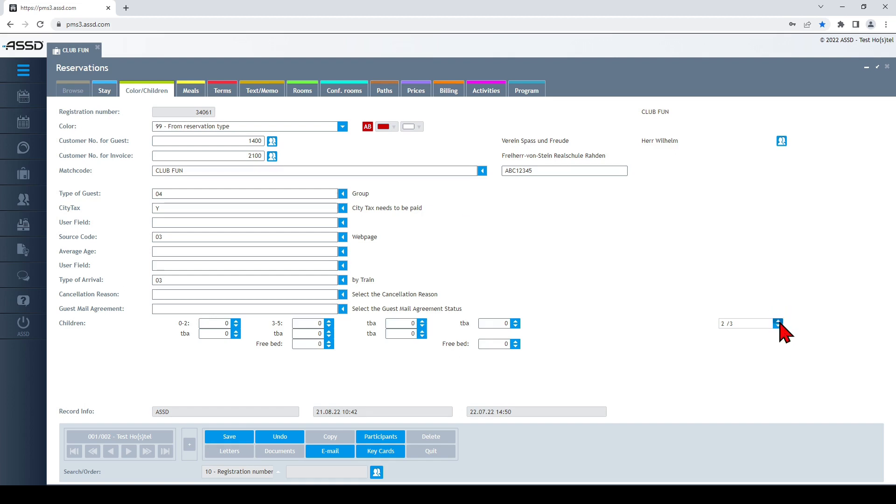
pyautogui.click(778, 321)
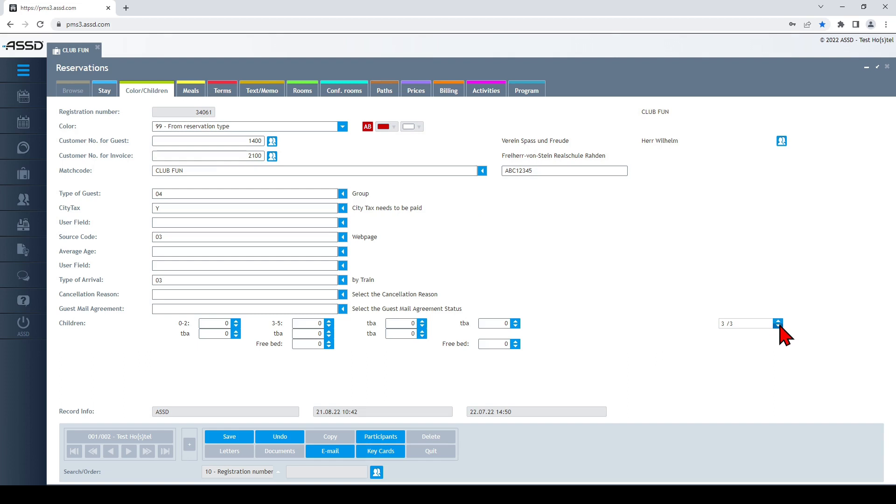
pyautogui.click(778, 325)
pyautogui.click(777, 326)
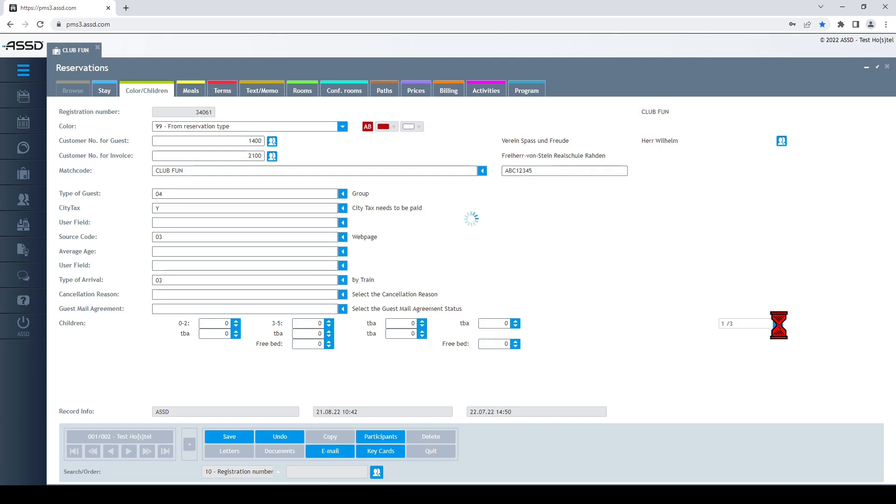